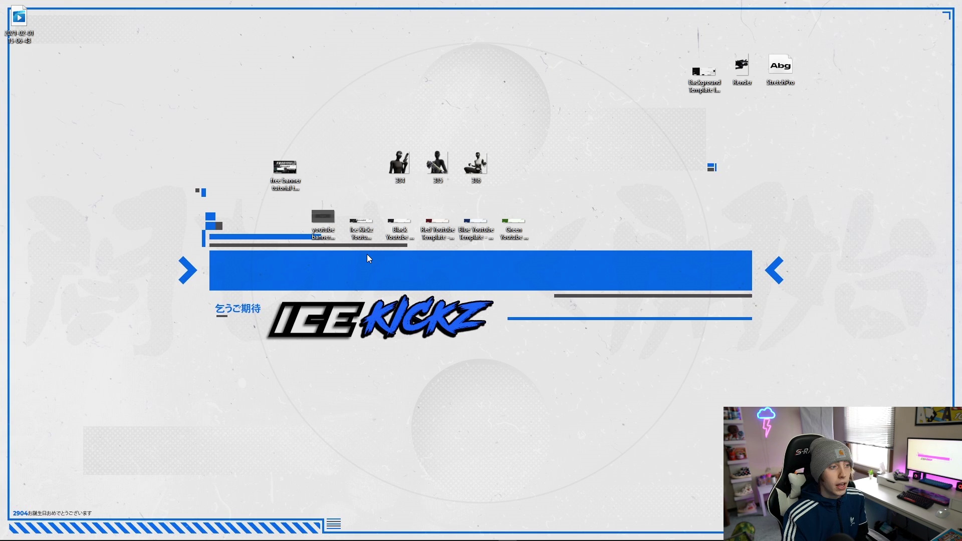
Look over the banner template files, then preview the Red Youtube Template in Photos and close it
{"action": "left_click", "coordinate": [327, 221]}
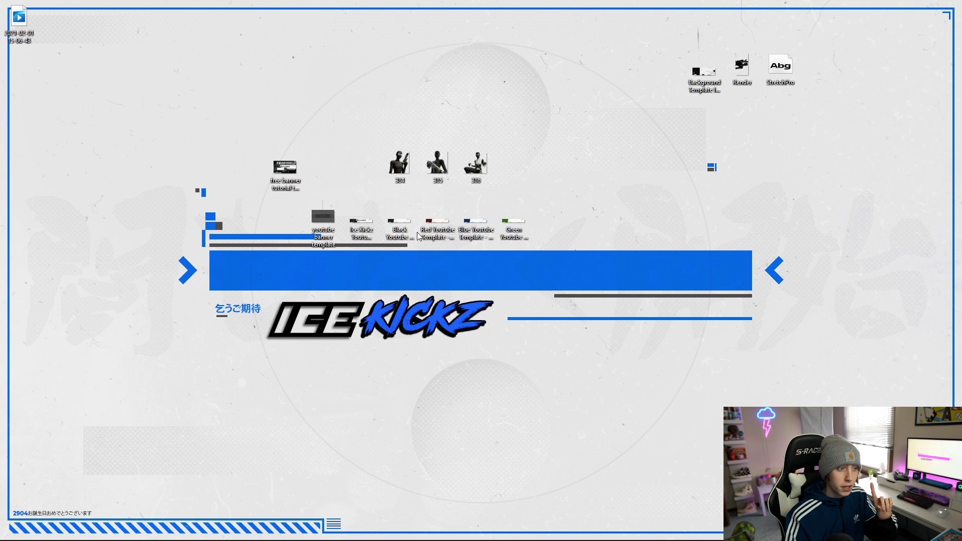
{"action": "left_click", "coordinate": [388, 229]}
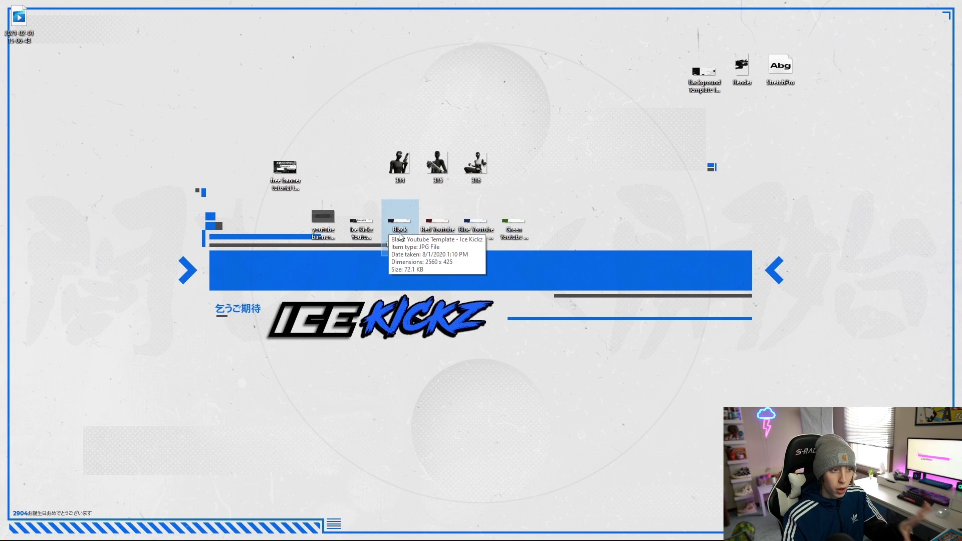
{"action": "left_click", "coordinate": [439, 223]}
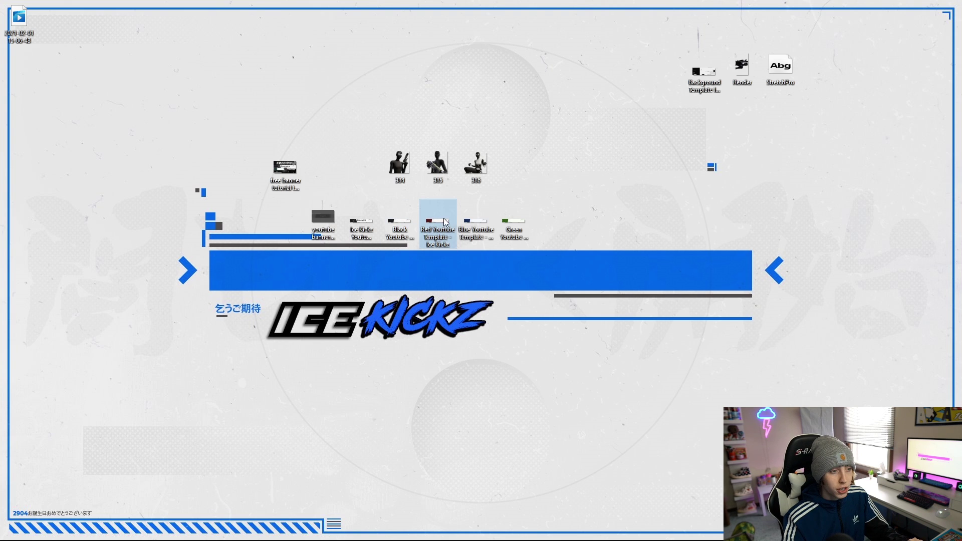
{"action": "left_click", "coordinate": [515, 305]}
{"action": "double_click", "coordinate": [438, 222]}
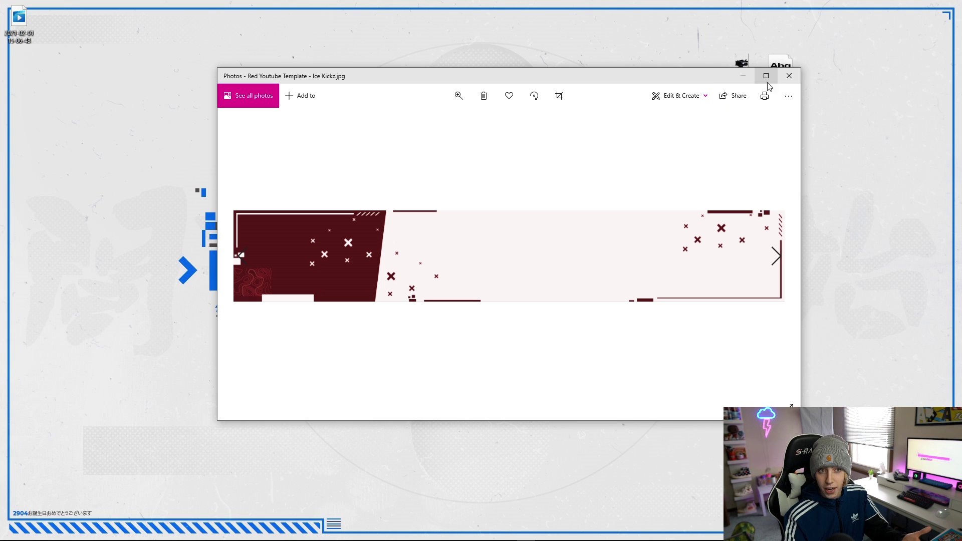
{"action": "left_click", "coordinate": [789, 76]}
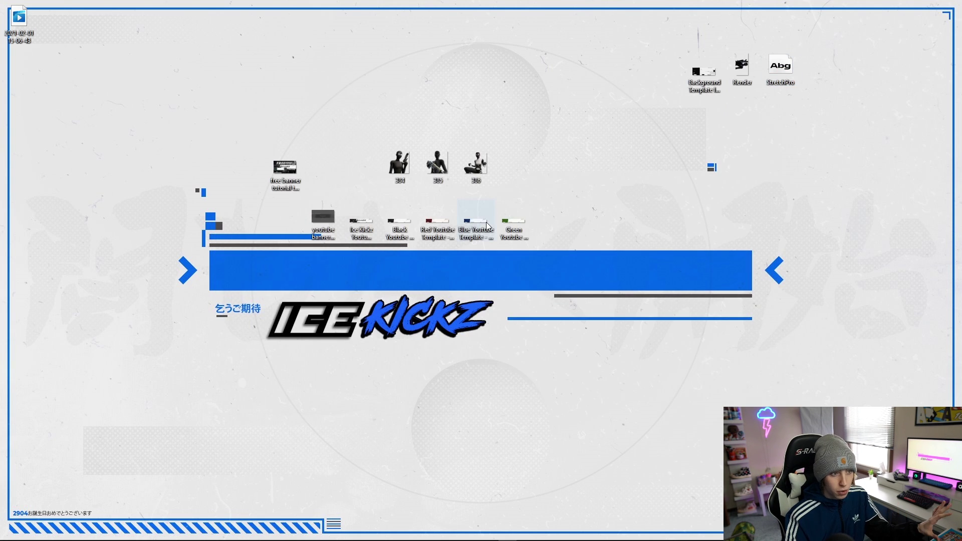
Preview the blue and green templates in Photos, closing each one afterwards
{"action": "double_click", "coordinate": [517, 226]}
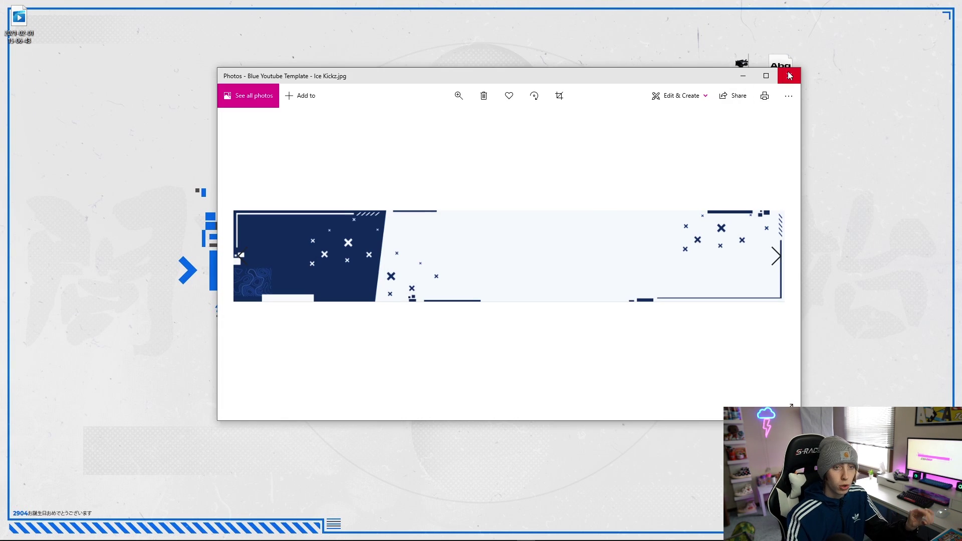
{"action": "left_click", "coordinate": [789, 76]}
{"action": "double_click", "coordinate": [519, 226]}
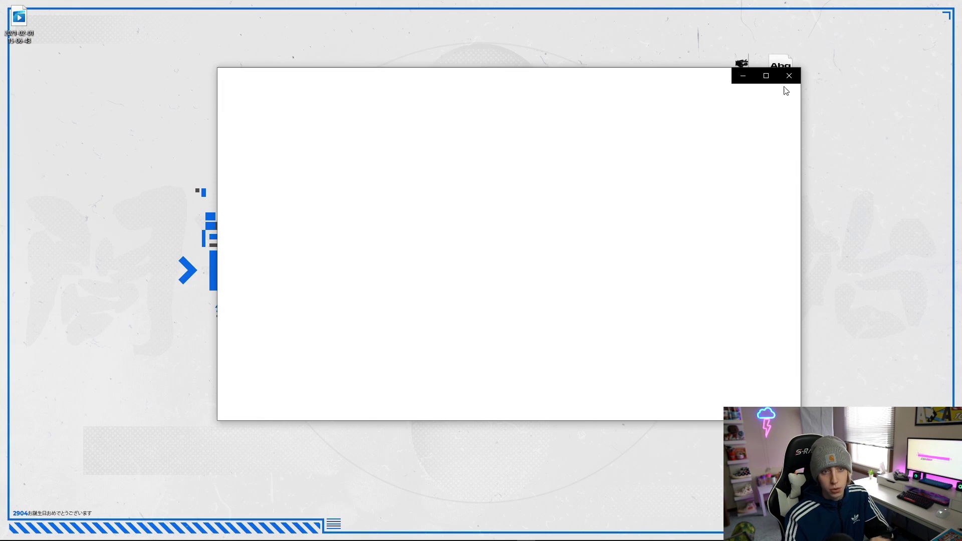
{"action": "left_click", "coordinate": [789, 76]}
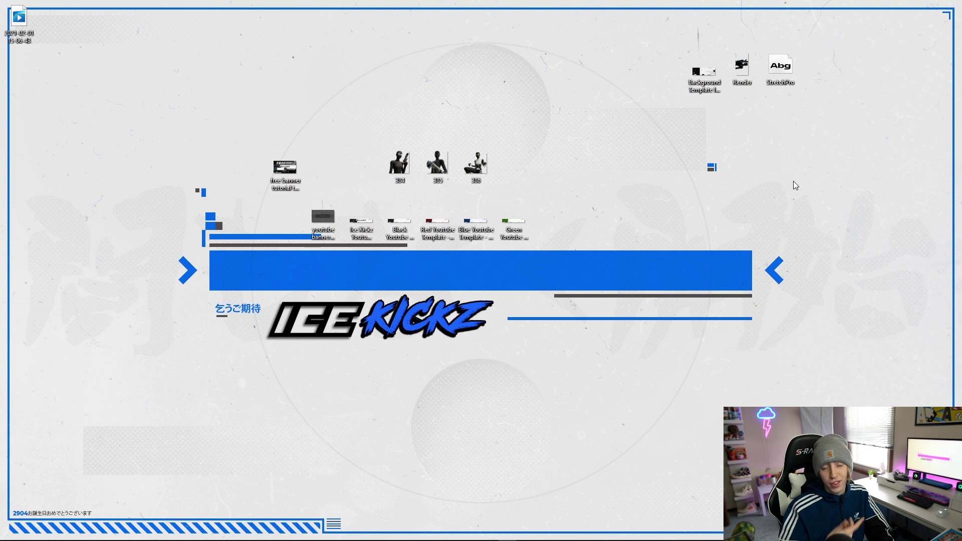
Open the Black Youtube Template file from the desktop
{"action": "double_click", "coordinate": [400, 221]}
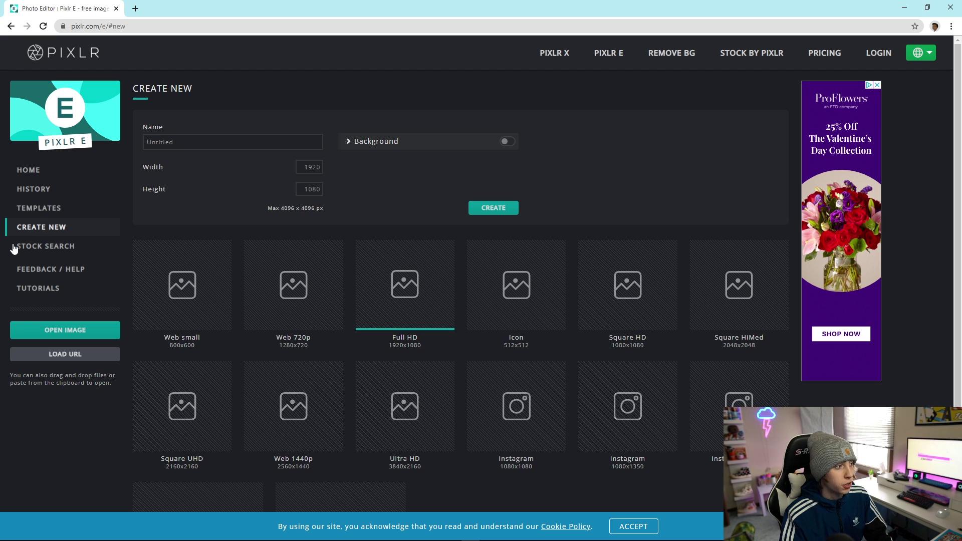
Replace the Untitled name with 'Youtube Banner' and enter width 2560 and height 1440
{"action": "left_click", "coordinate": [151, 142]}
{"action": "key", "text": "ctrl+a"}
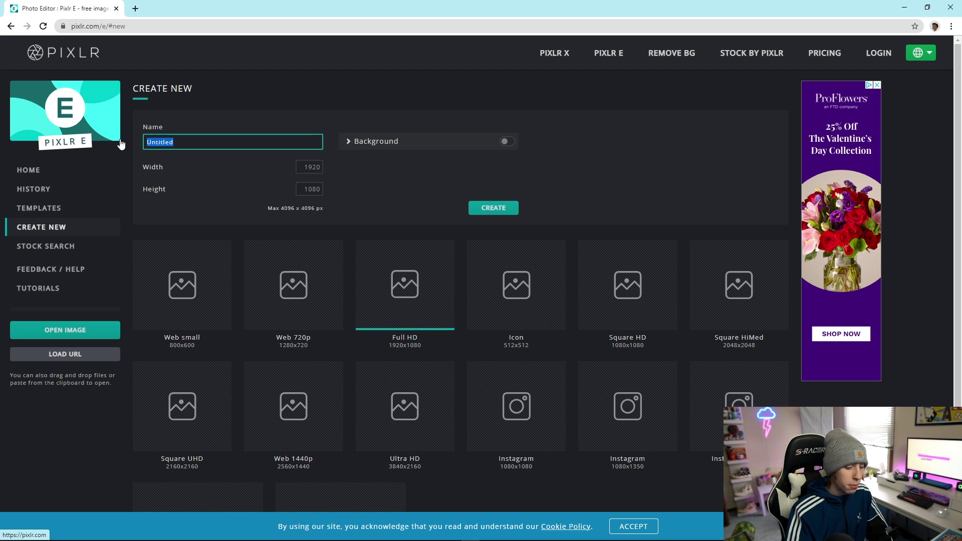
{"action": "key", "text": "BackSpace"}
{"action": "type", "text": "Youtube "}
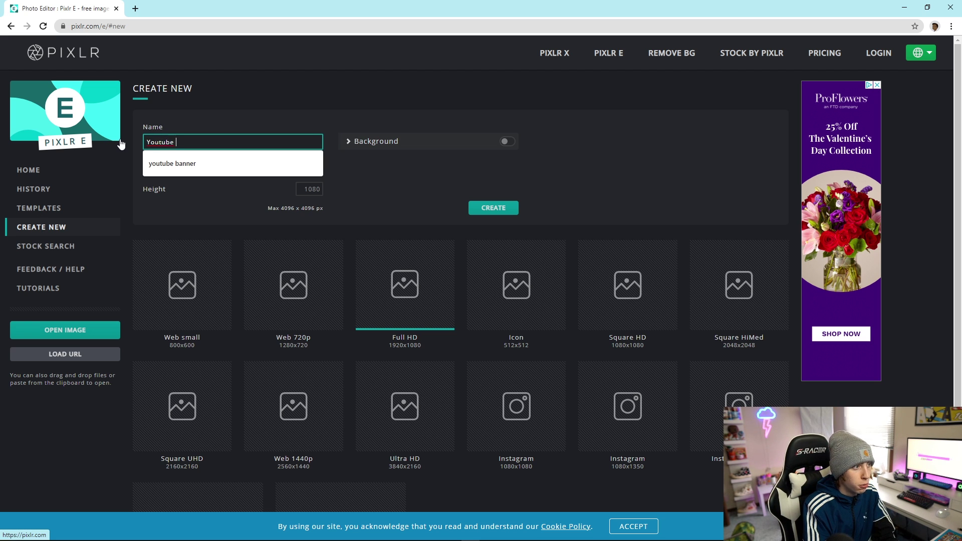
{"action": "type", "text": "Banner"}
{"action": "key", "text": "Tab"}
{"action": "key", "text": "BackSpace"}
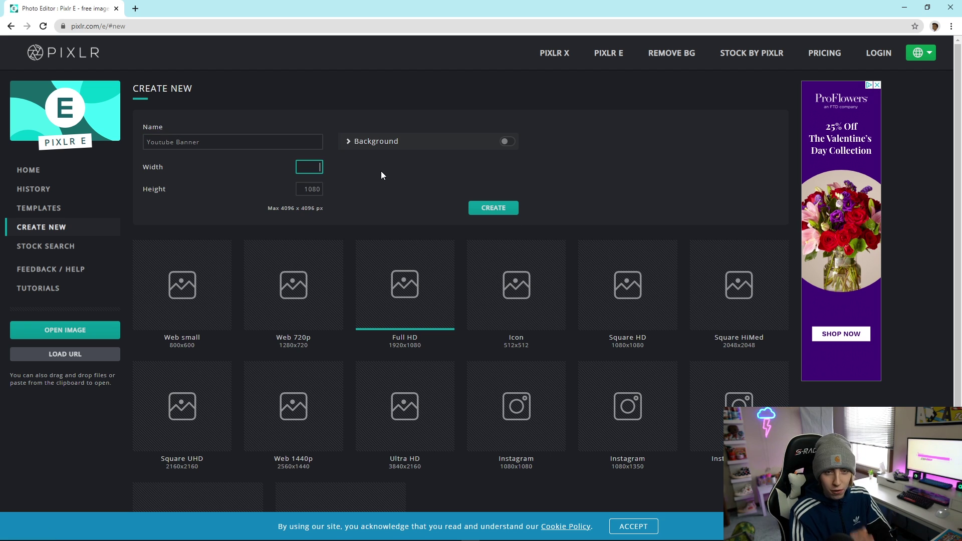
{"action": "type", "text": "2560"}
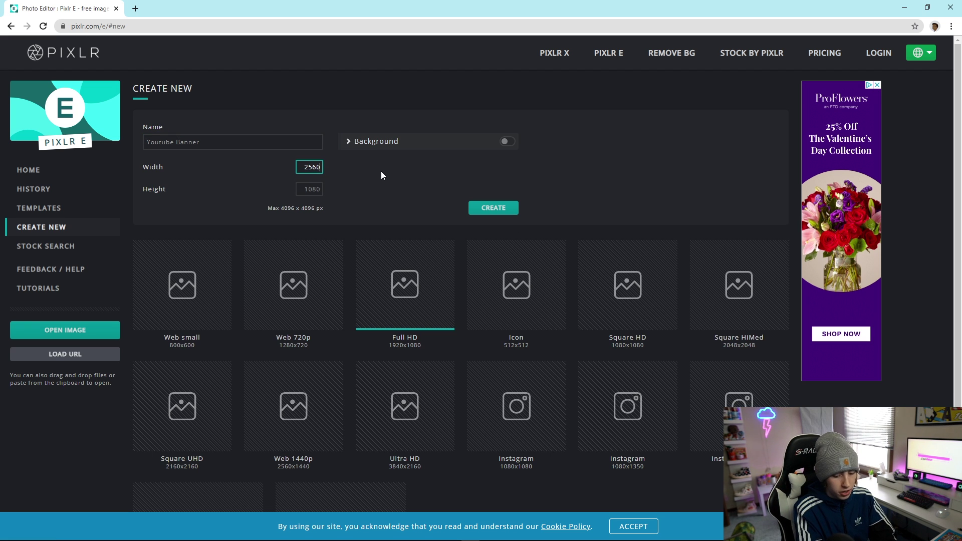
{"action": "key", "text": "Tab"}
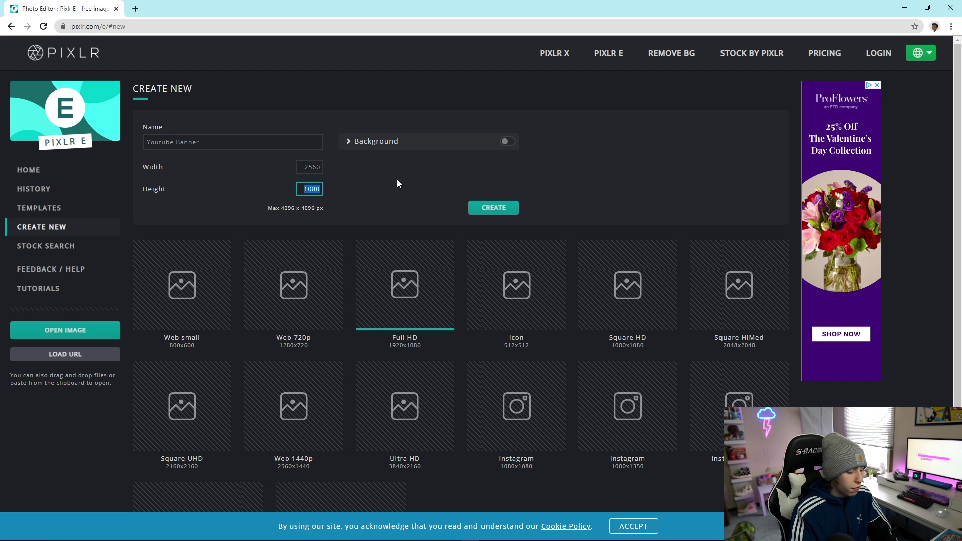
{"action": "type", "text": "1440"}
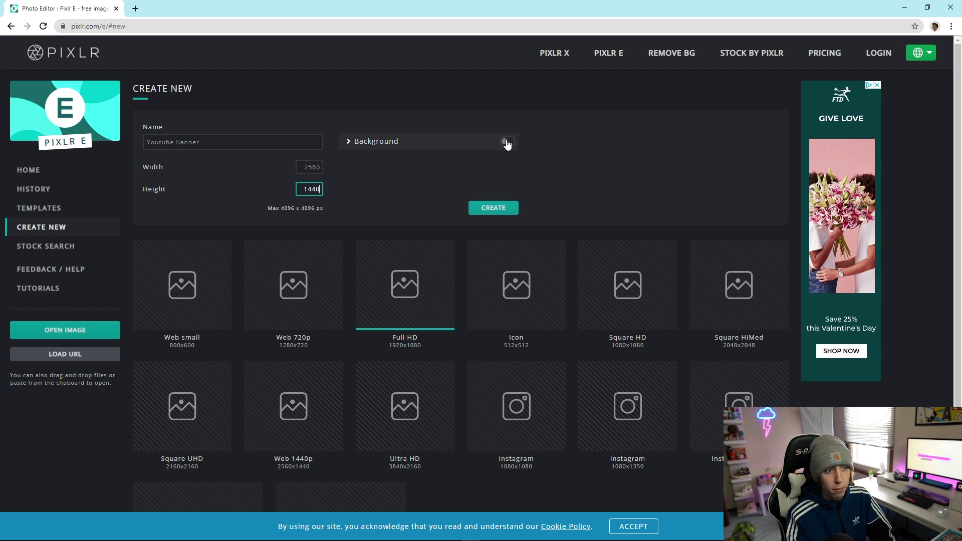
Create the 2560×1440 canvas and add the 'youtube banner template' file as a layer, then deselect it
{"action": "left_click", "coordinate": [497, 208]}
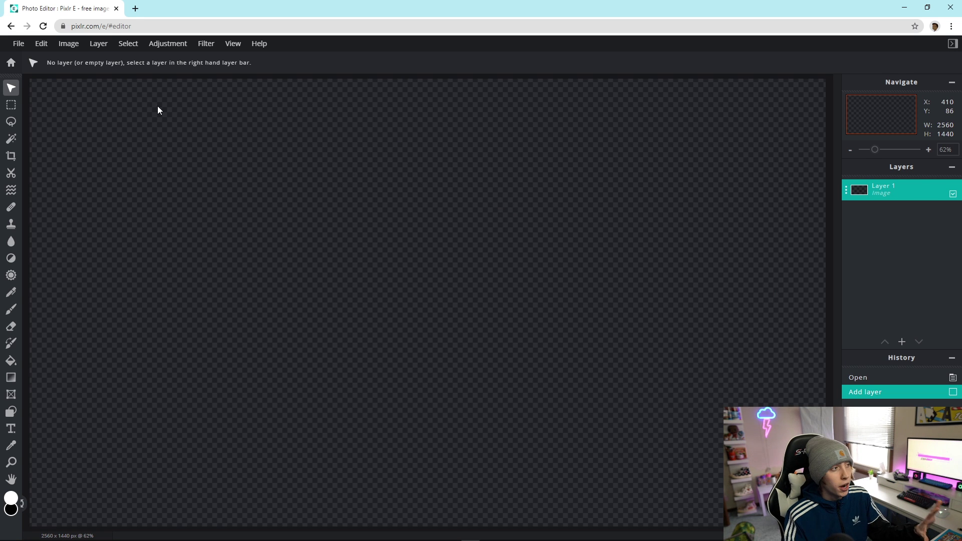
{"action": "left_click", "coordinate": [98, 44]}
{"action": "left_click", "coordinate": [127, 89]}
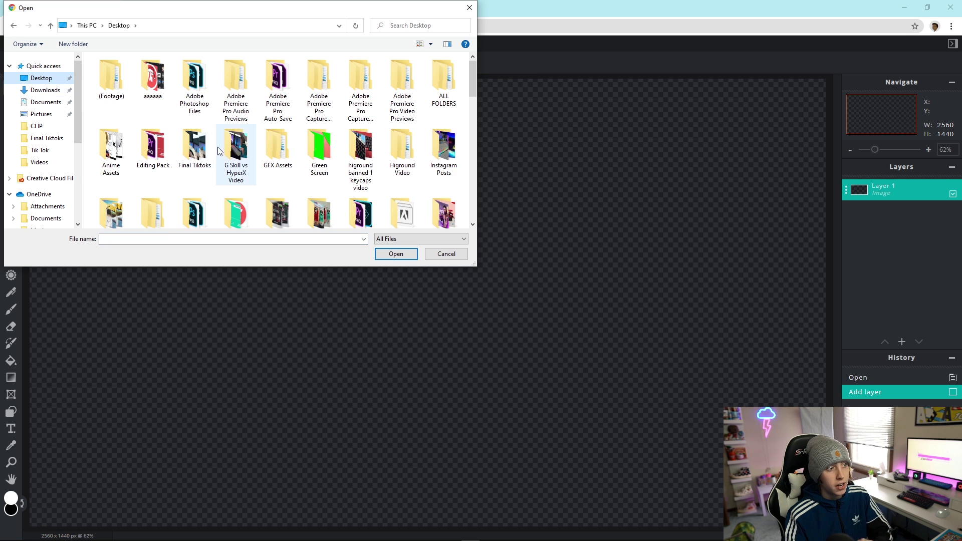
{"action": "scroll", "coordinate": [235, 151], "scroll_direction": "down", "scroll_amount": 15}
{"action": "scroll", "coordinate": [331, 171], "scroll_direction": "up", "scroll_amount": 8}
{"action": "scroll", "coordinate": [333, 172], "scroll_direction": "down", "scroll_amount": 2}
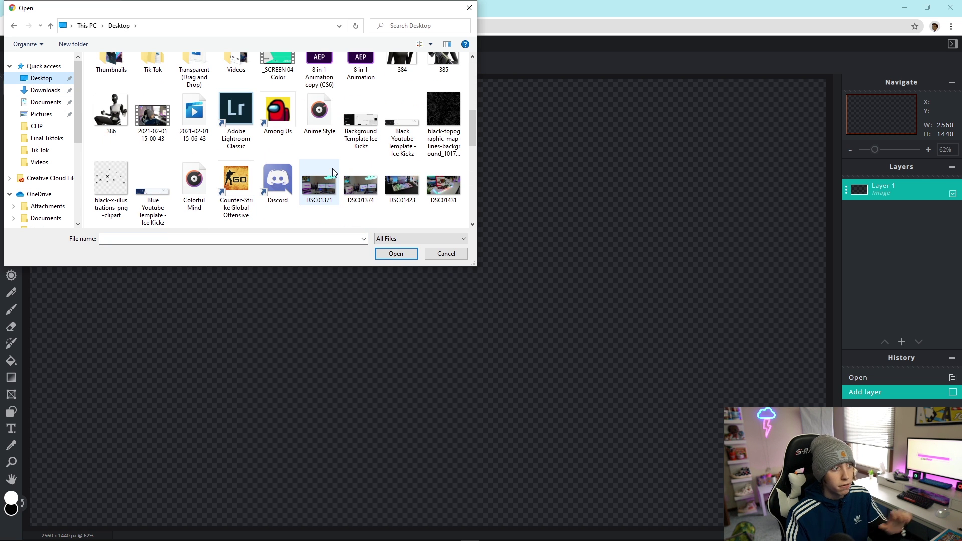
{"action": "scroll", "coordinate": [301, 186], "scroll_direction": "down", "scroll_amount": 3}
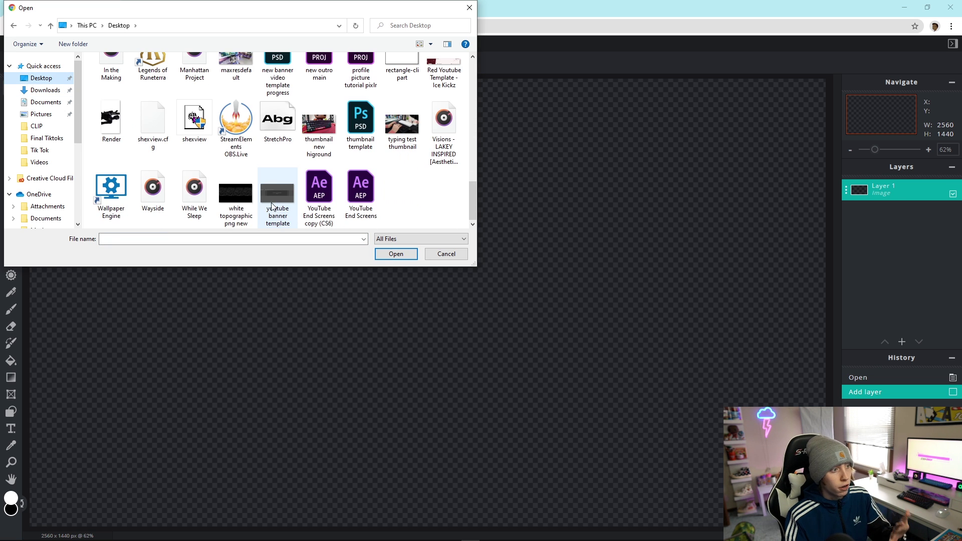
{"action": "double_click", "coordinate": [274, 201]}
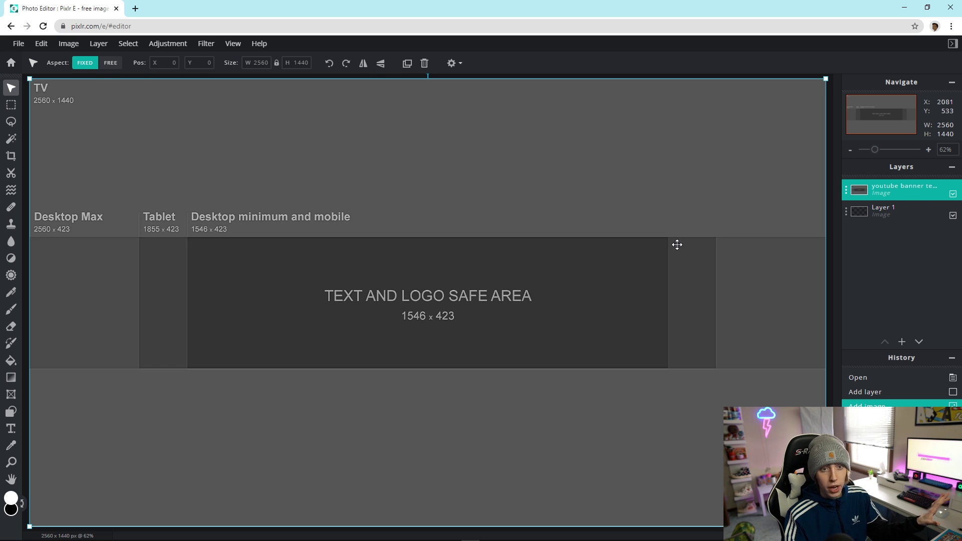
{"action": "key", "text": "Escape"}
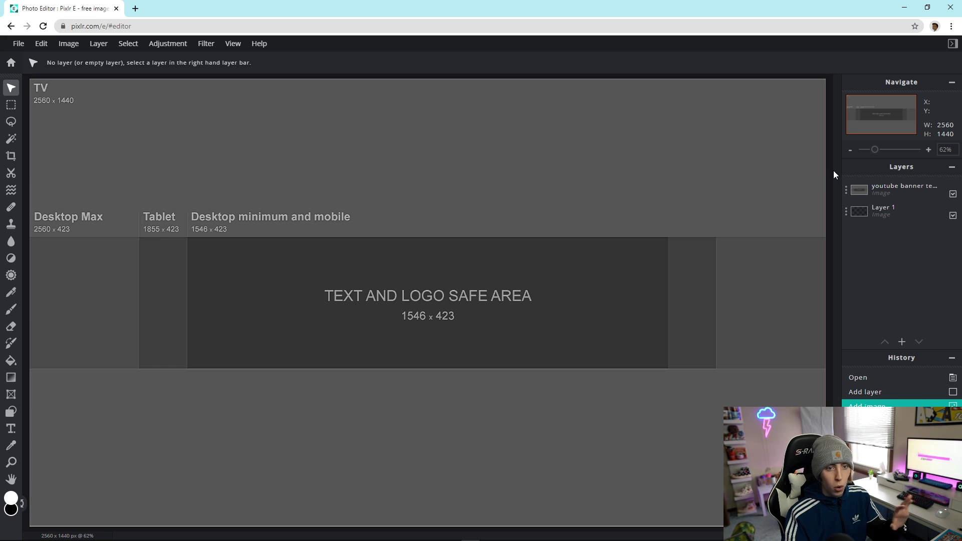
Set the youtube banner template layer to LOCKED, then start Layer > Add image as layer
{"action": "left_click", "coordinate": [164, 196]}
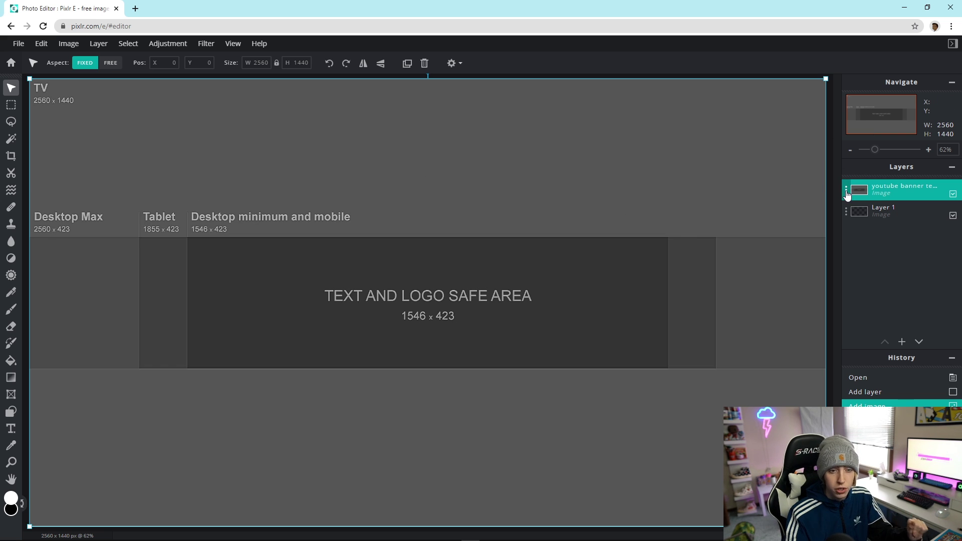
{"action": "left_click", "coordinate": [846, 191]}
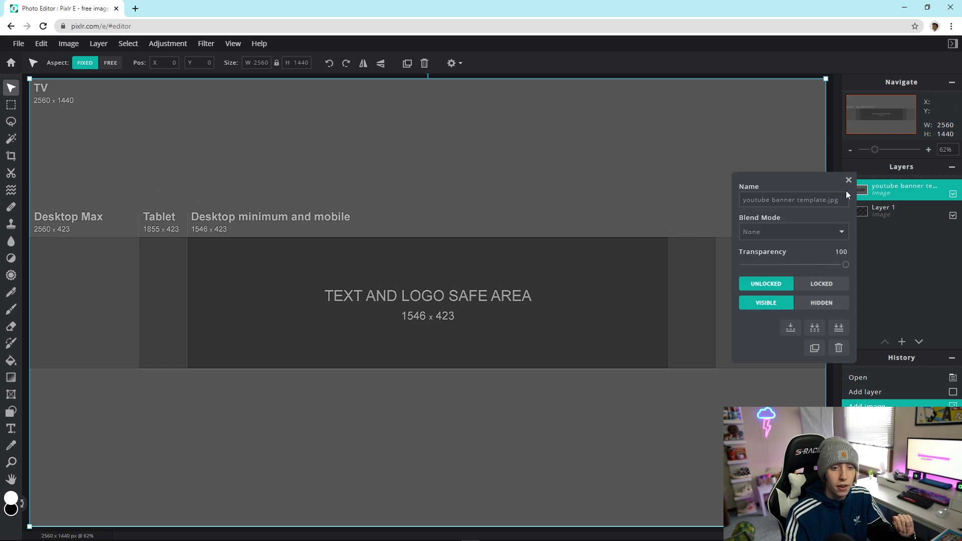
{"action": "left_click", "coordinate": [815, 283]}
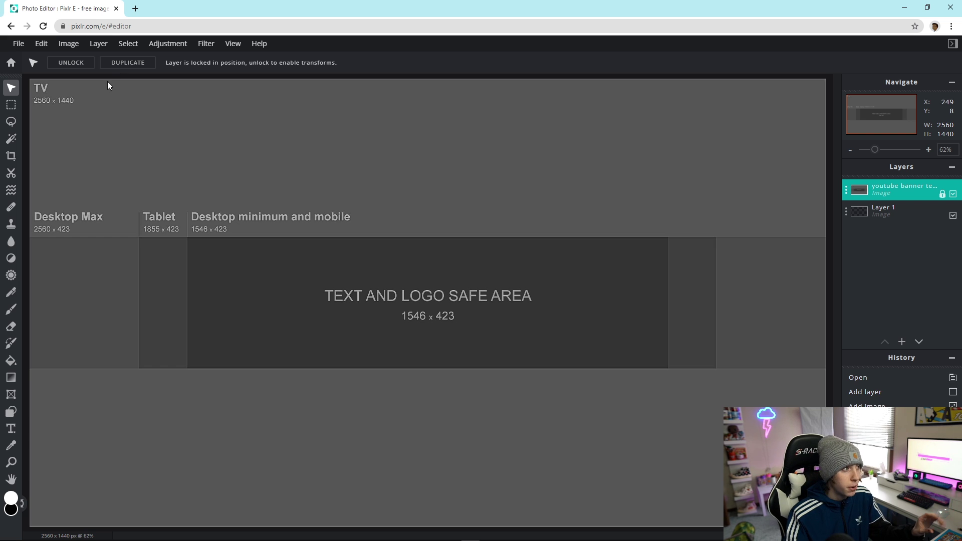
{"action": "left_click", "coordinate": [98, 44]}
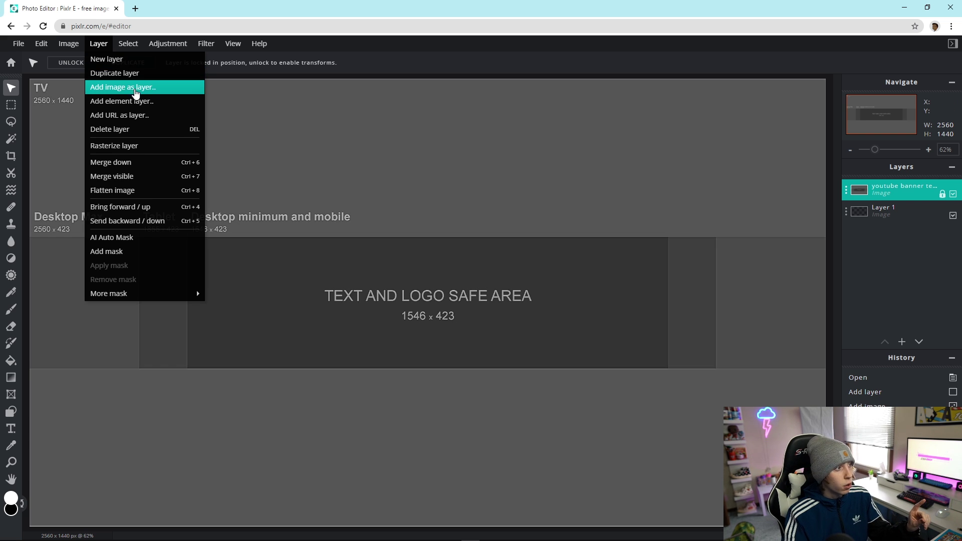
{"action": "left_click", "coordinate": [134, 88]}
Find 'Black Youtube Template - Ice Kickz' in the Open dialog and add it as a layer
{"action": "scroll", "coordinate": [253, 118], "scroll_direction": "down", "scroll_amount": 3}
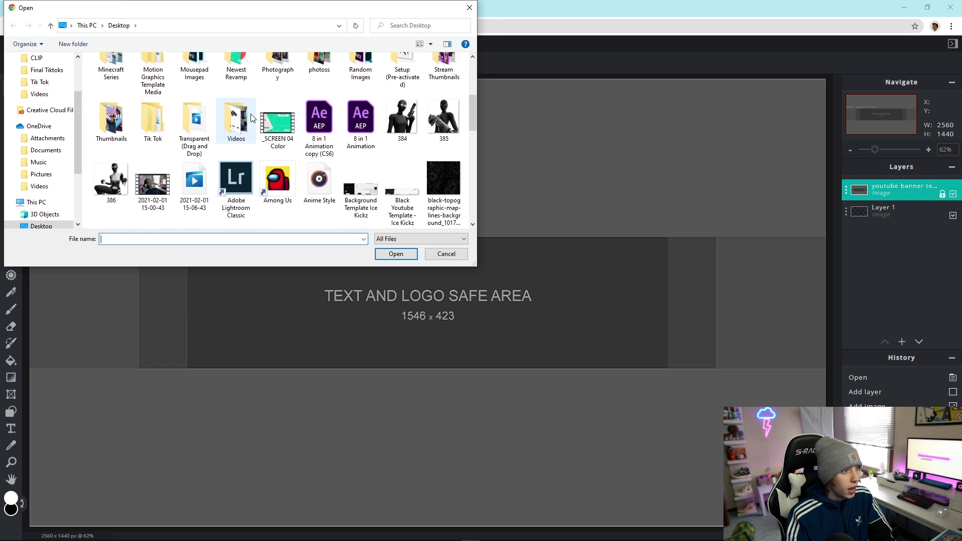
{"action": "scroll", "coordinate": [253, 118], "scroll_direction": "down", "scroll_amount": 3}
{"action": "scroll", "coordinate": [296, 147], "scroll_direction": "down", "scroll_amount": 3}
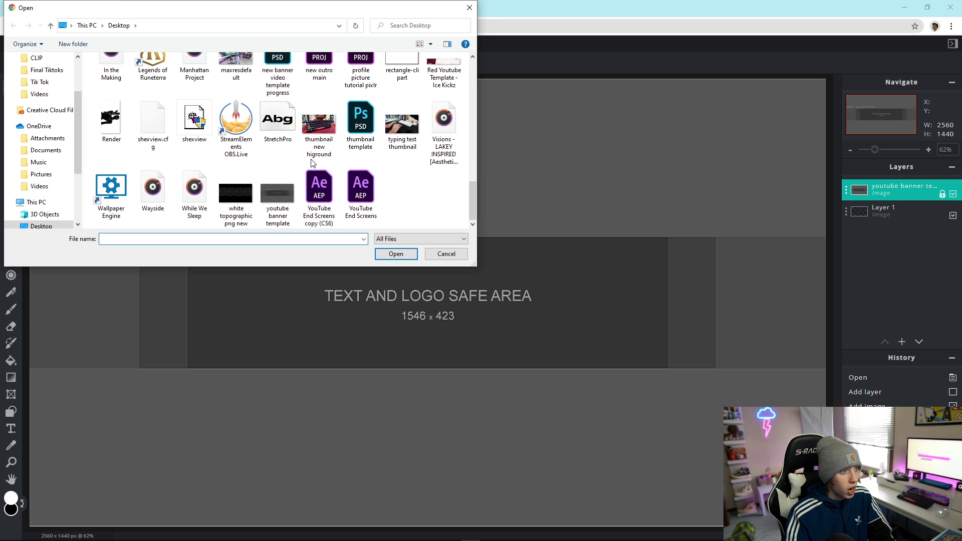
{"action": "scroll", "coordinate": [323, 186], "scroll_direction": "up", "scroll_amount": 1}
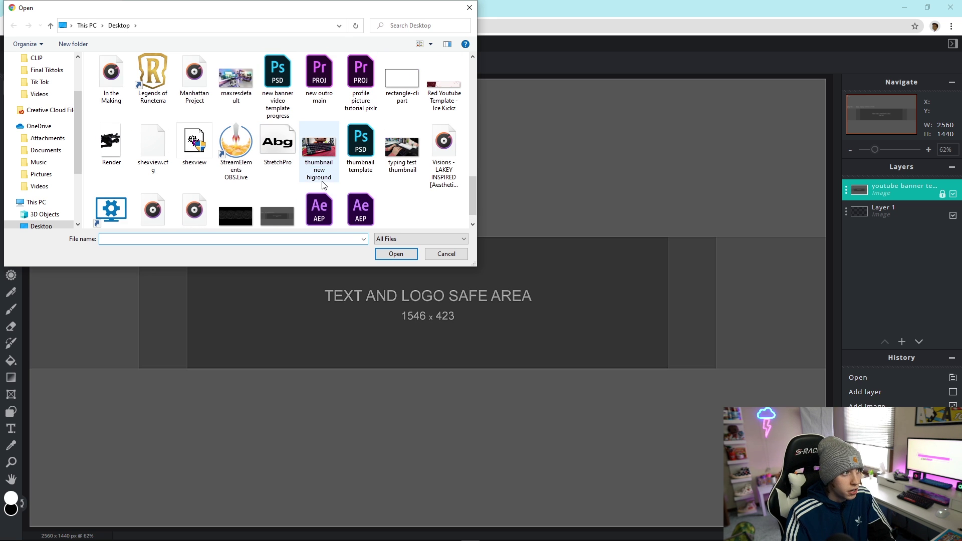
{"action": "scroll", "coordinate": [323, 185], "scroll_direction": "up", "scroll_amount": 4}
{"action": "left_click", "coordinate": [402, 94]}
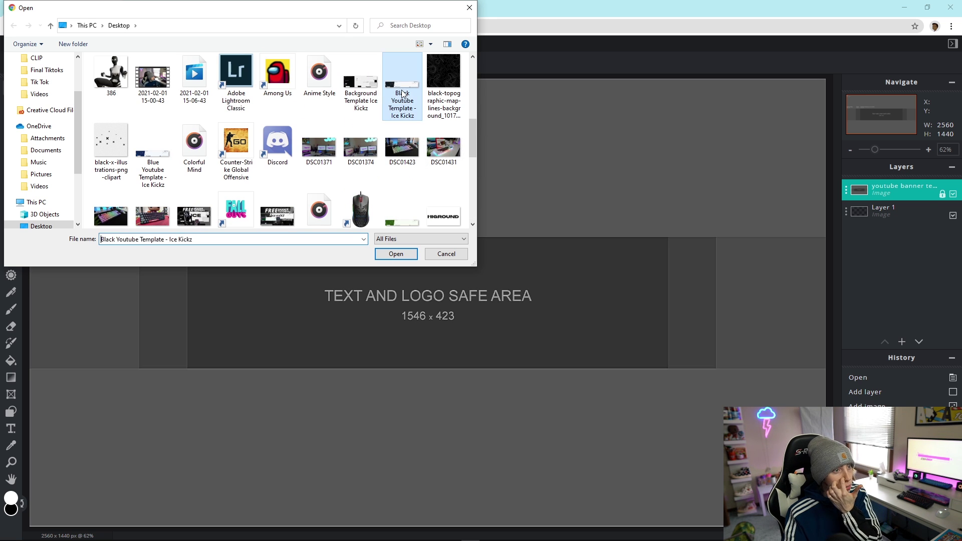
{"action": "double_click", "coordinate": [402, 94]}
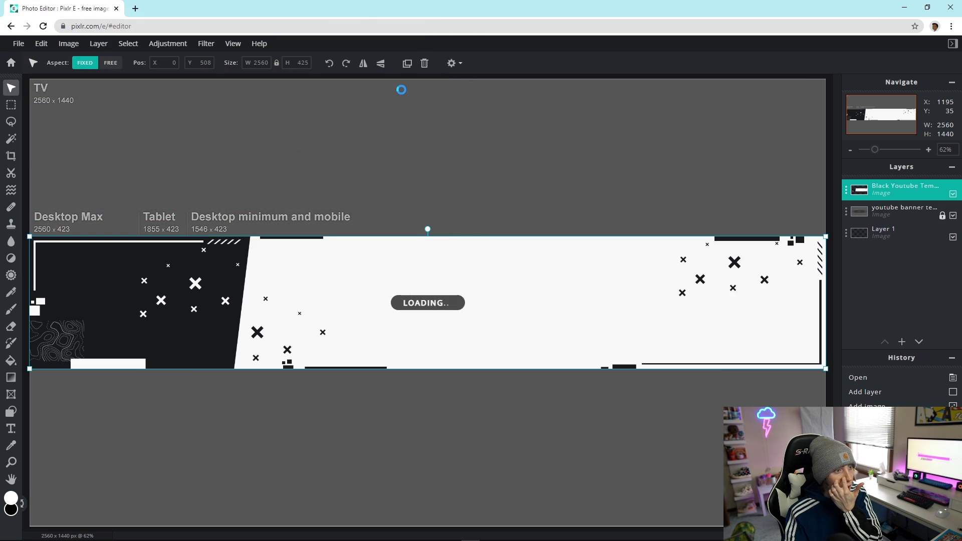
Open the Black Youtube Template layer's settings and switch it to LOCKED
{"action": "left_click", "coordinate": [828, 221]}
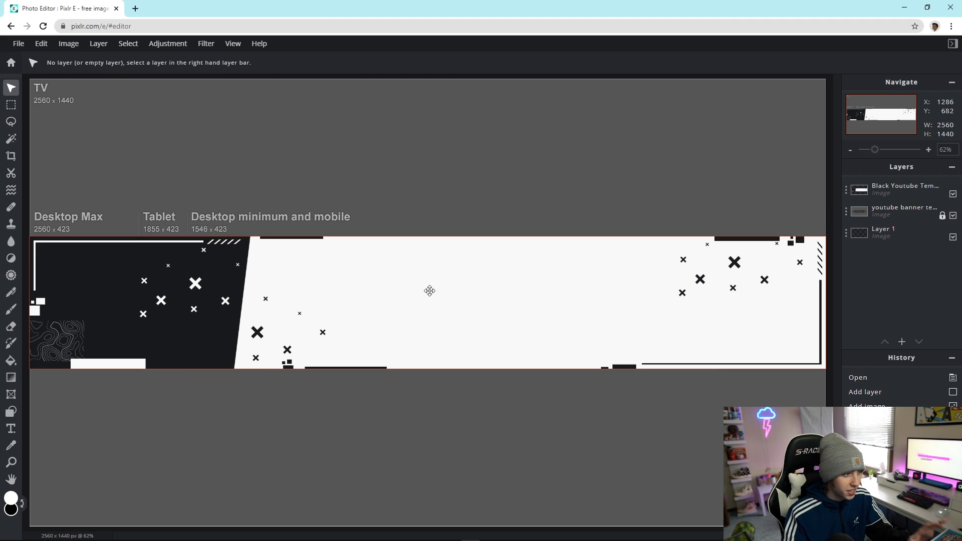
{"action": "double_click", "coordinate": [847, 194]}
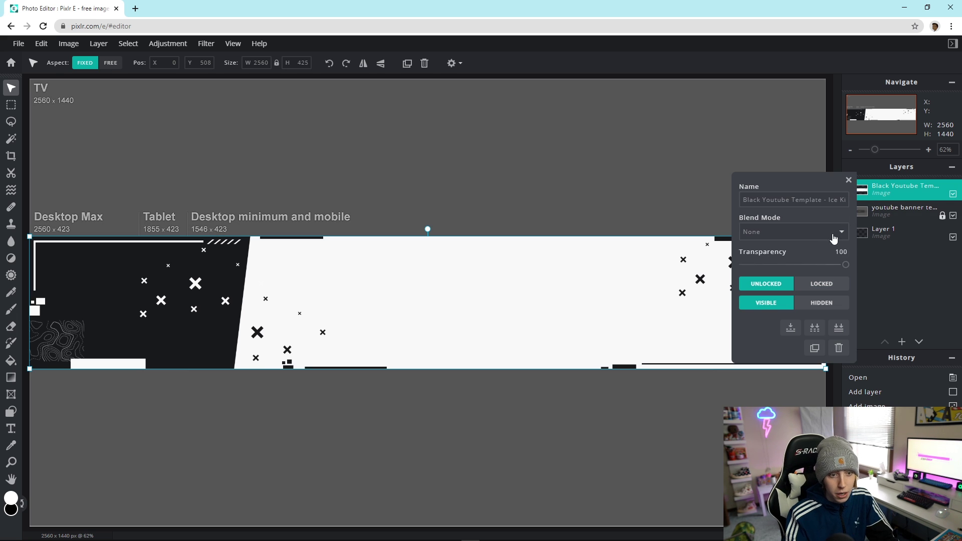
{"action": "left_click", "coordinate": [822, 283]}
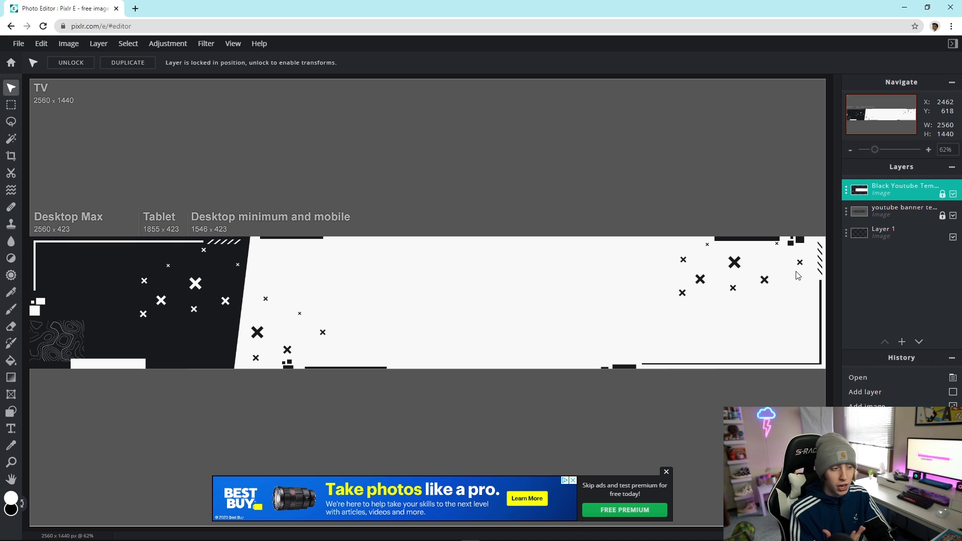
Add the 384 character render as a new image layer
{"action": "left_click", "coordinate": [98, 43]}
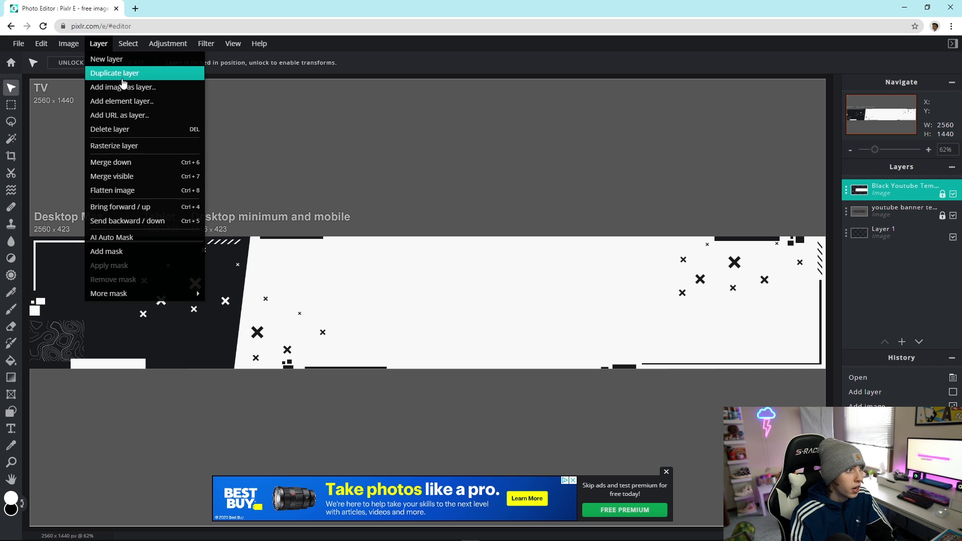
{"action": "left_click", "coordinate": [134, 86]}
{"action": "scroll", "coordinate": [401, 100], "scroll_direction": "down", "scroll_amount": 5}
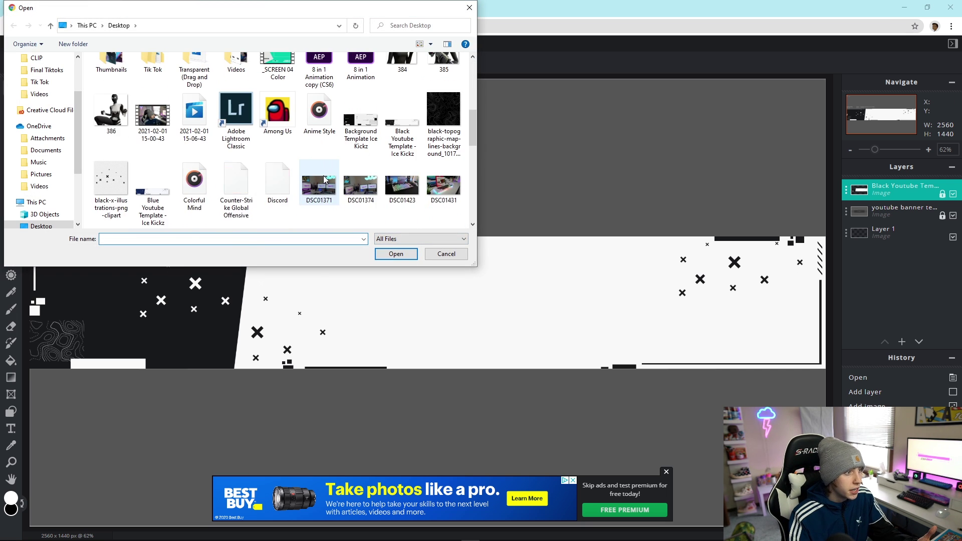
{"action": "double_click", "coordinate": [407, 66]}
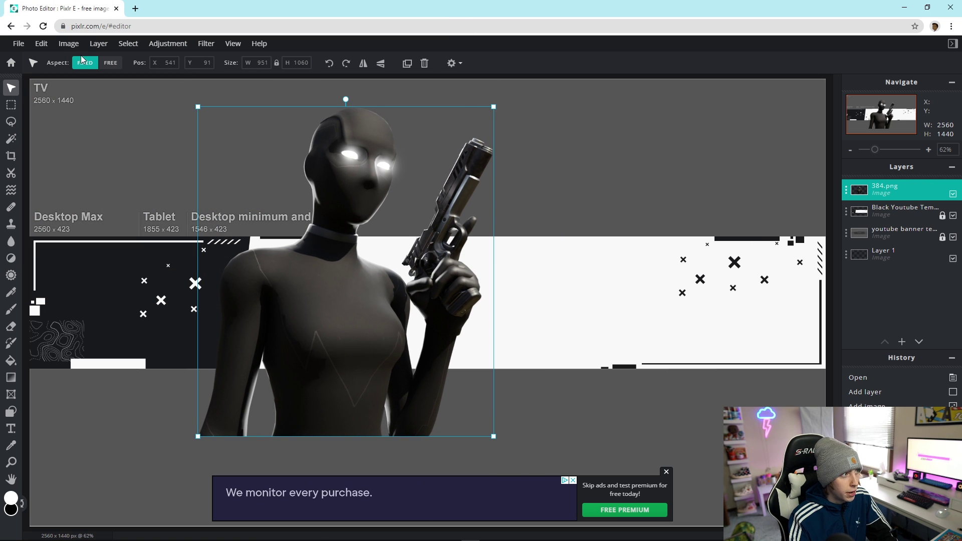
Shrink the 384 render to about half size and seat it on the banner's bottom-left edge
{"action": "left_click_drag", "start_coordinate": [494, 107], "coordinate": [354, 264]}
{"action": "left_click_drag", "start_coordinate": [315, 321], "coordinate": [300, 253]}
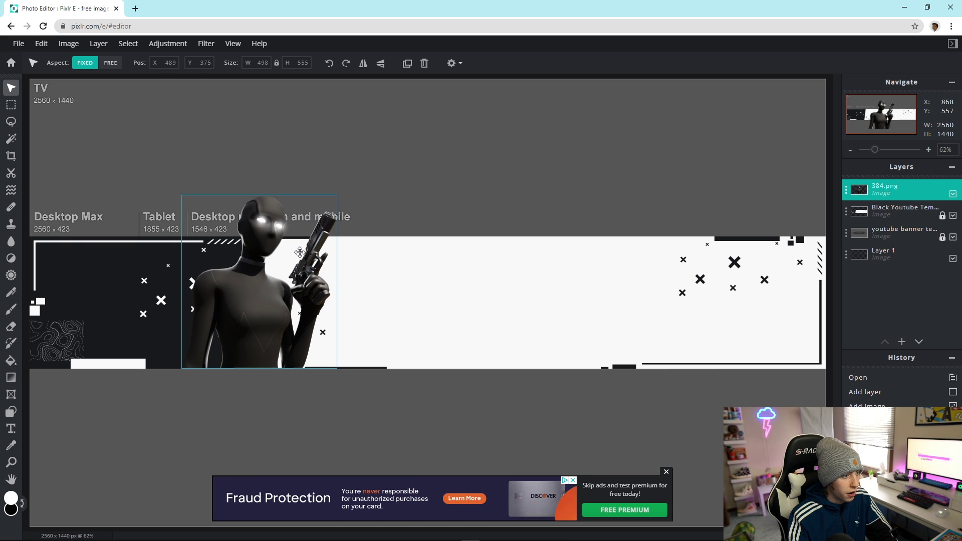
{"action": "left_click_drag", "start_coordinate": [335, 199], "coordinate": [301, 239]}
{"action": "key", "text": "Down"}
{"action": "key", "text": "Down"}
{"action": "key", "text": "Down"}
{"action": "key", "text": "Down"}
{"action": "key", "text": "Down"}
{"action": "key", "text": "Down"}
{"action": "key", "text": "Down"}
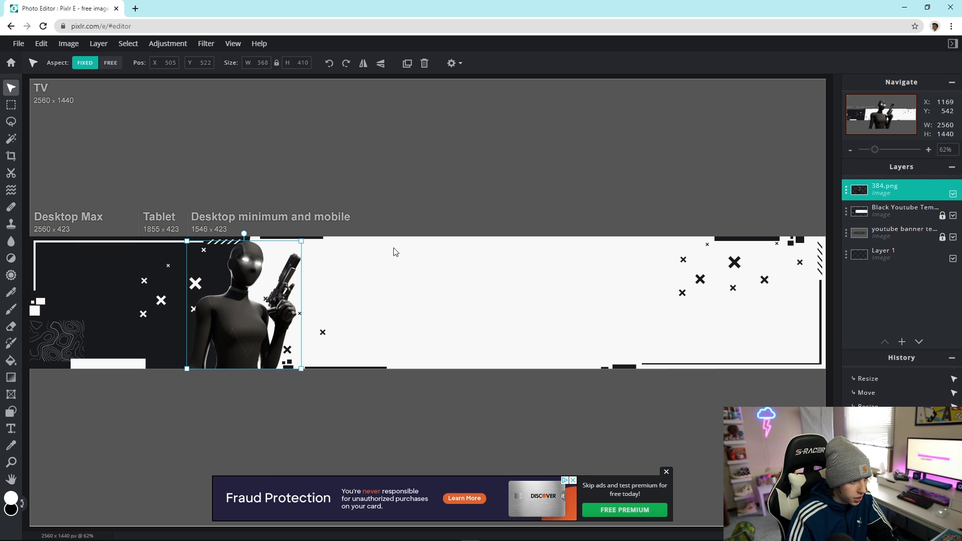
{"action": "left_click", "coordinate": [435, 173]}
Add the 385 character render as a new image layer and deselect it
{"action": "left_click", "coordinate": [99, 44]}
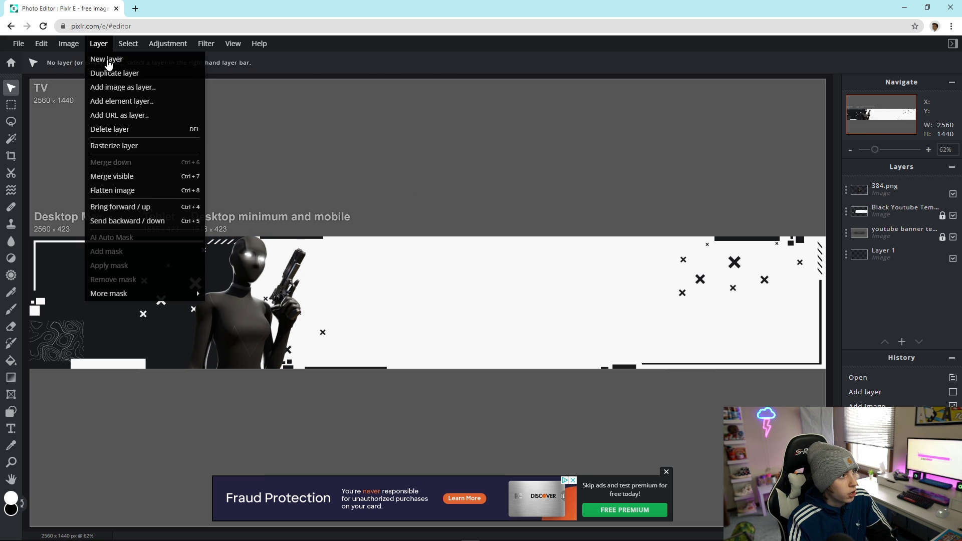
{"action": "left_click", "coordinate": [125, 88]}
{"action": "scroll", "coordinate": [434, 114], "scroll_direction": "down", "scroll_amount": 5}
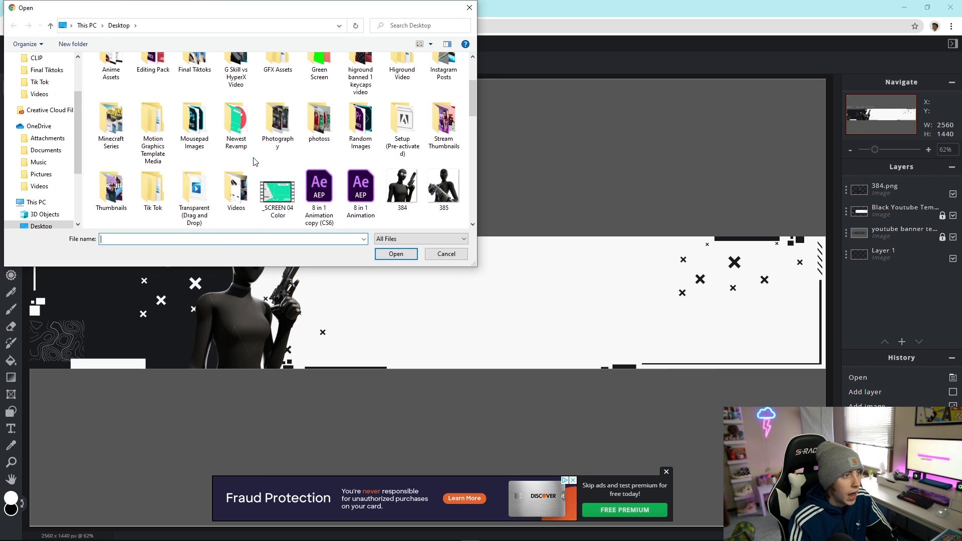
{"action": "double_click", "coordinate": [433, 114]}
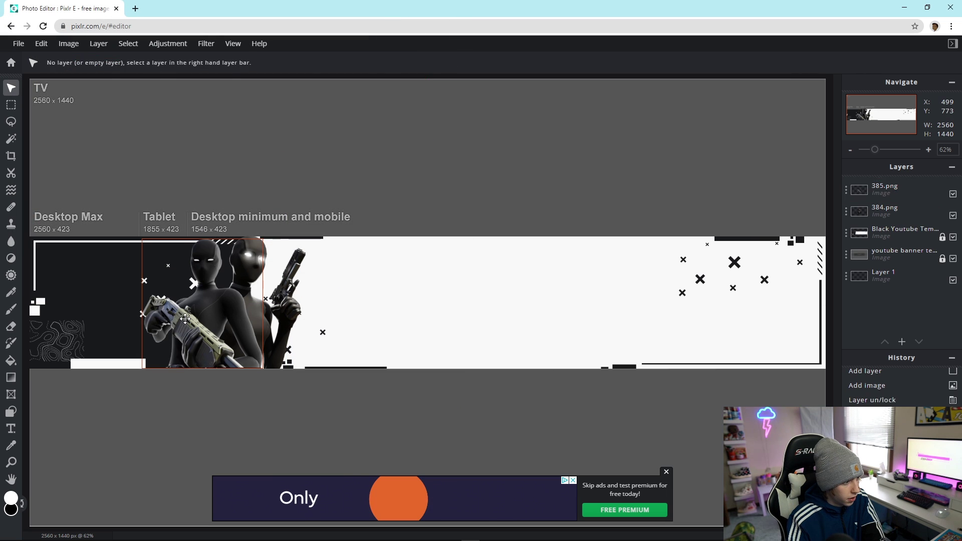
{"action": "left_click", "coordinate": [499, 384]}
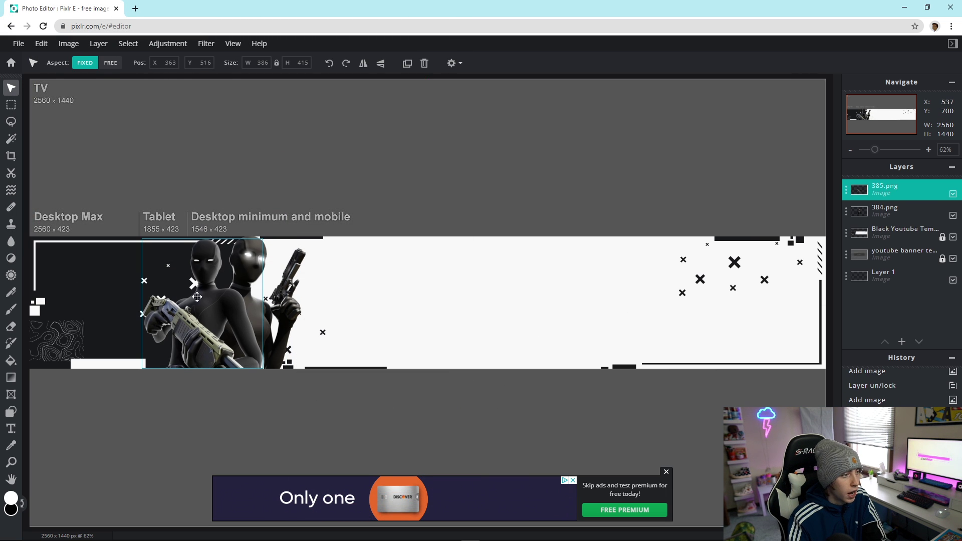
{"action": "left_click", "coordinate": [551, 446]}
Move 385.png beneath 384.png in the layer stack and nudge it slightly left
{"action": "left_click", "coordinate": [895, 189]}
{"action": "left_click_drag", "start_coordinate": [896, 188], "coordinate": [896, 214]}
{"action": "key", "text": "Left"}
{"action": "key", "text": "Left"}
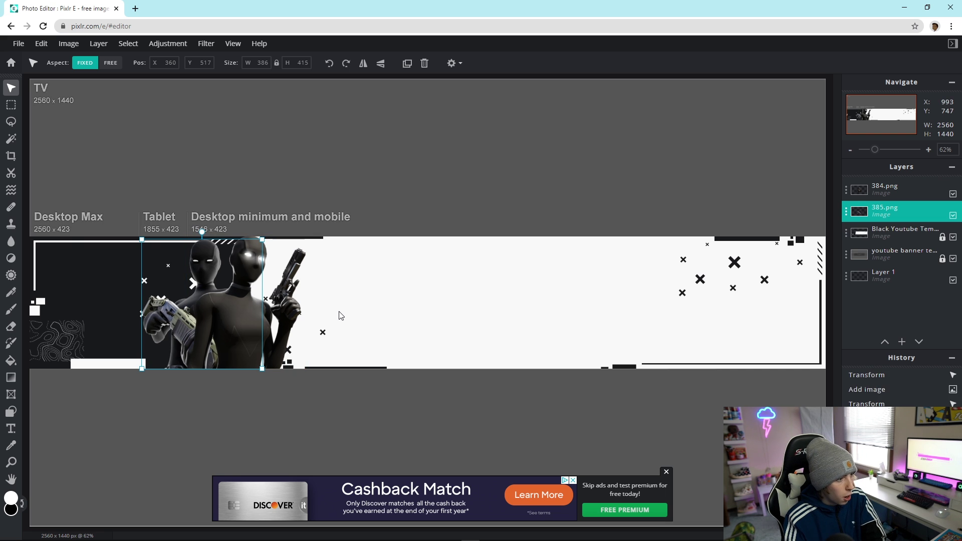
{"action": "key", "text": "t"}
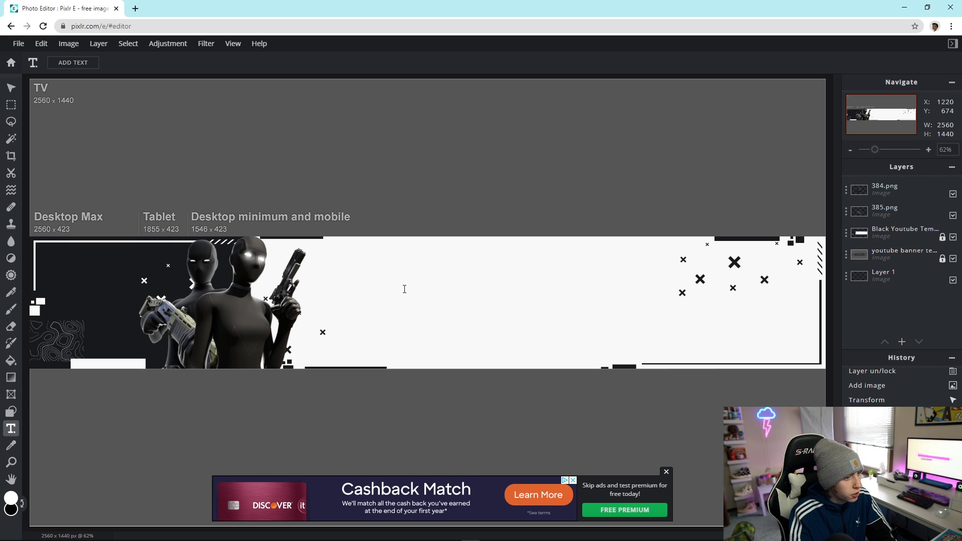
Add a text layer on the banner reading 'ICE KICKZ' and select its text
{"action": "left_click", "coordinate": [383, 328]}
{"action": "left_click", "coordinate": [542, 320]}
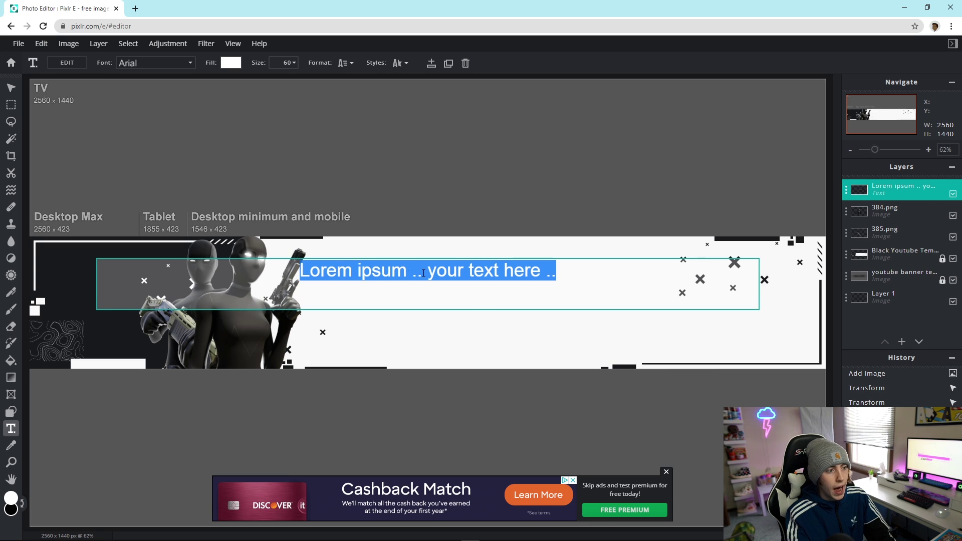
{"action": "type", "text": "ICE KL"}
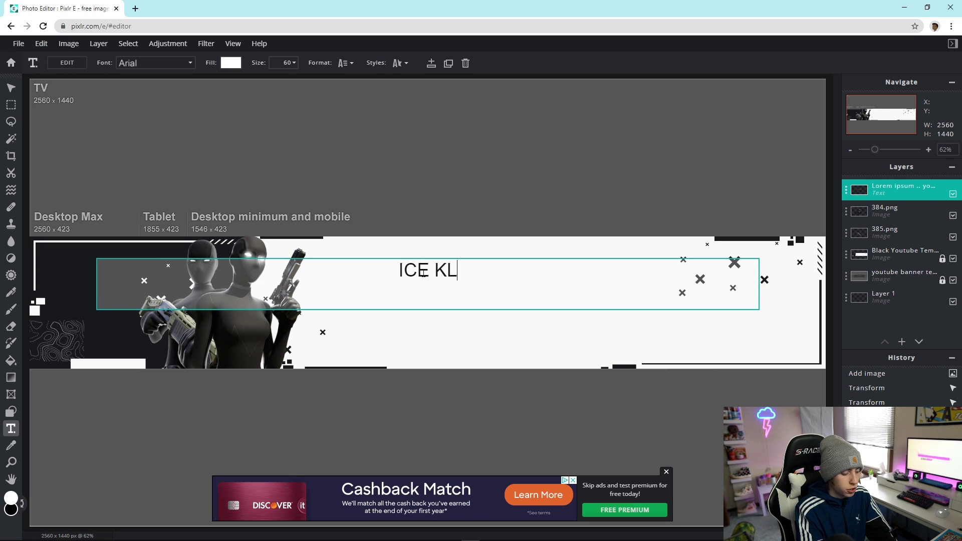
{"action": "key", "text": "BackSpace"}
{"action": "type", "text": "ICKZ"}
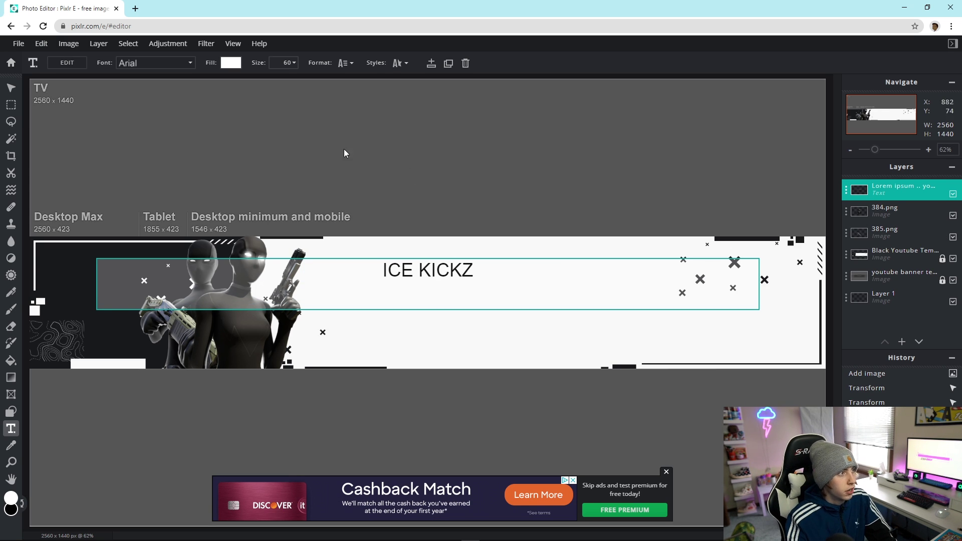
{"action": "key", "text": "shift+Left"}
{"action": "key", "text": "ctrl+a"}
{"action": "left_click", "coordinate": [180, 63]}
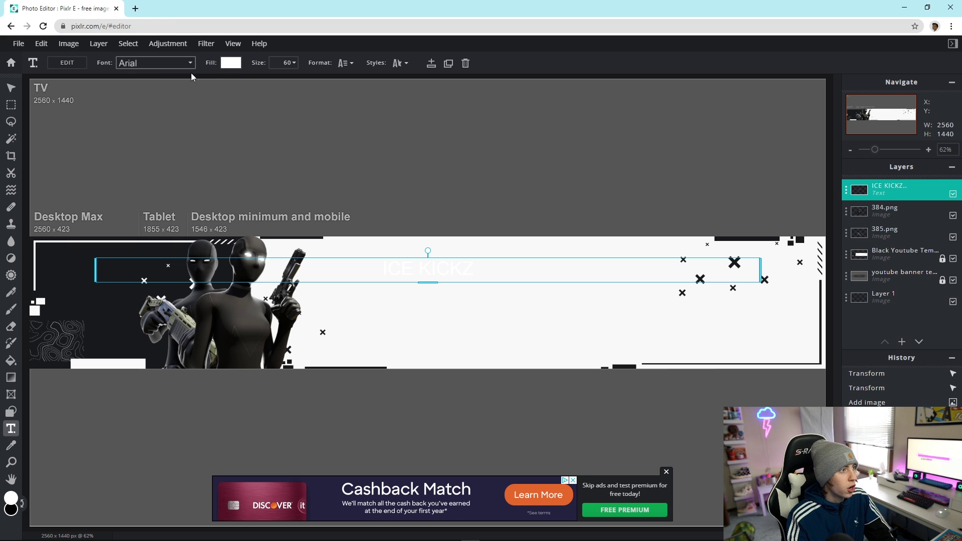
Change the ICE KICKZ title from Arial to a bold font from the font list
{"action": "left_click", "coordinate": [191, 60]}
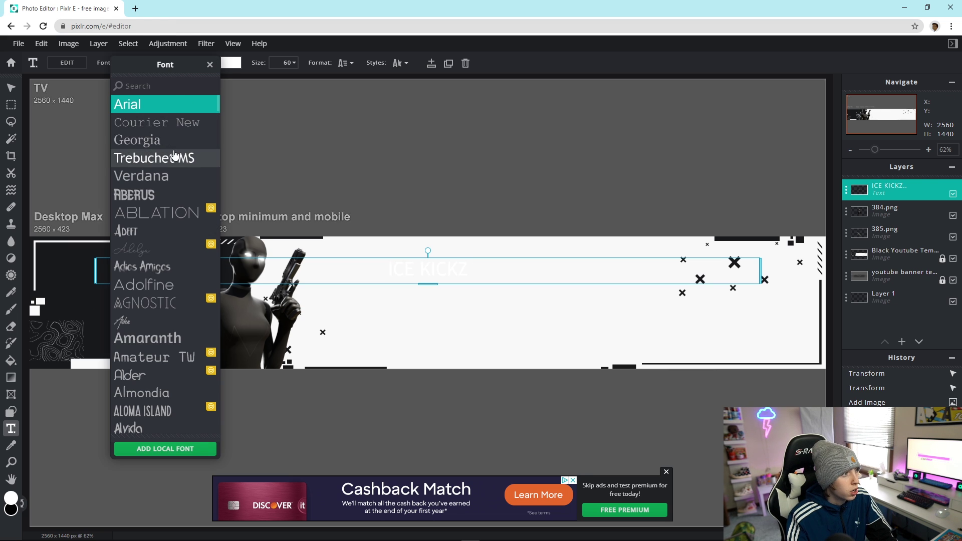
{"action": "scroll", "coordinate": [177, 153], "scroll_direction": "down", "scroll_amount": 1}
{"action": "scroll", "coordinate": [175, 151], "scroll_direction": "down", "scroll_amount": 6}
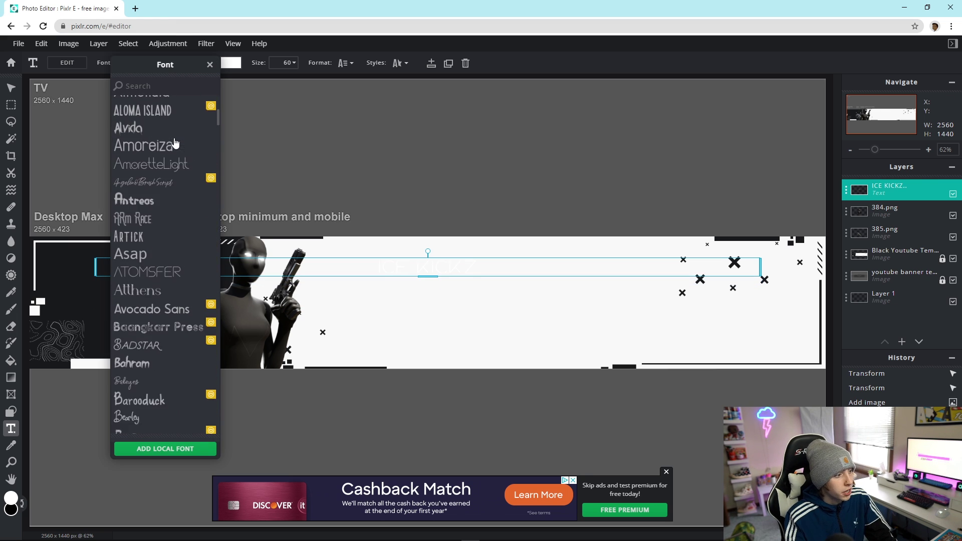
{"action": "scroll", "coordinate": [175, 144], "scroll_direction": "down", "scroll_amount": 3}
{"action": "left_click", "coordinate": [175, 144]}
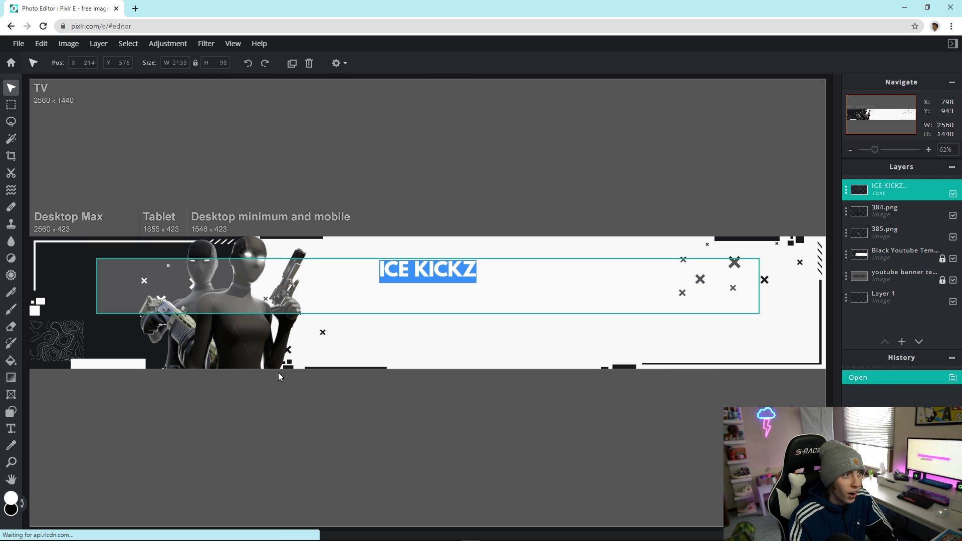